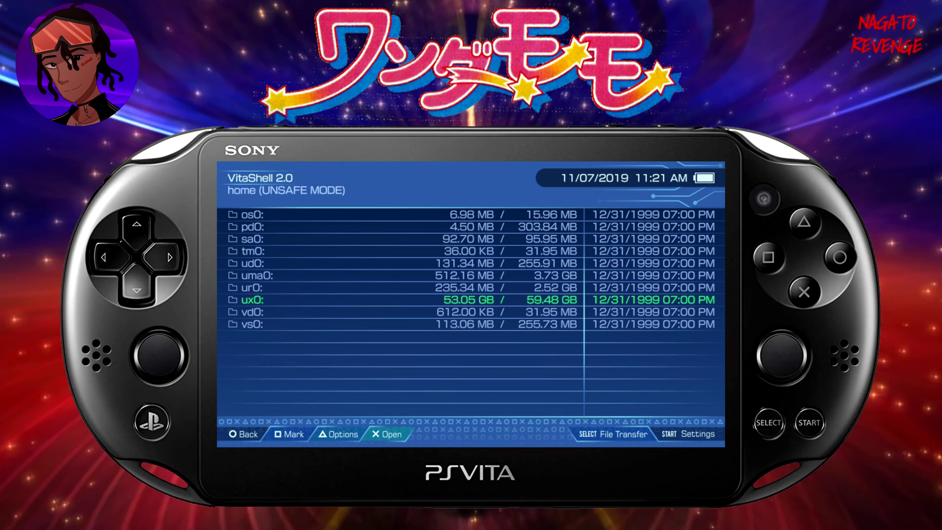
Set the SELECT button to FTP in VitaShell's main settings and start the file transfer server.
key(Return)
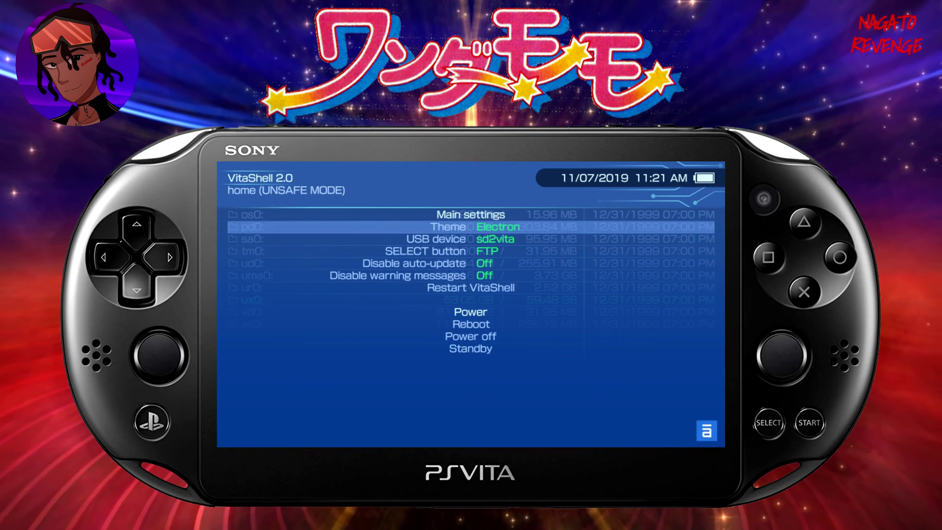
key(Down)
key(Down)
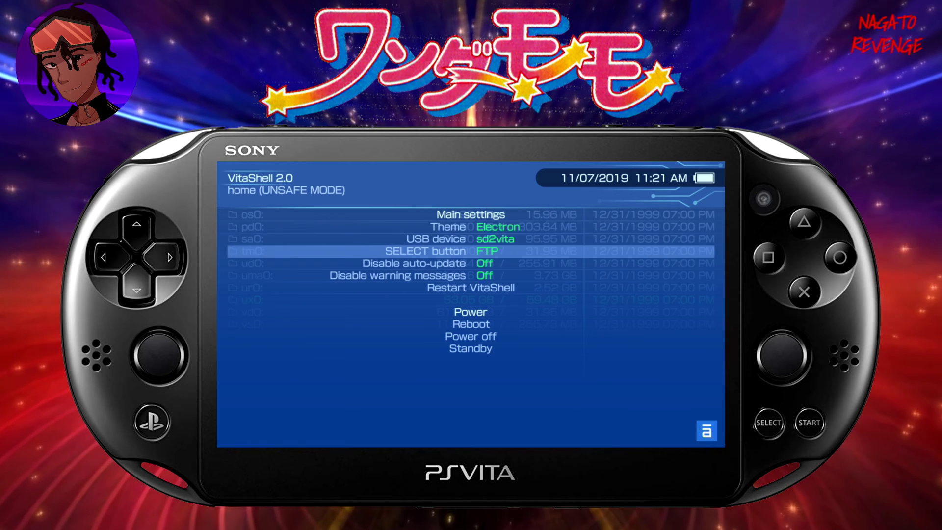
key(Up)
key(Down)
key(Right)
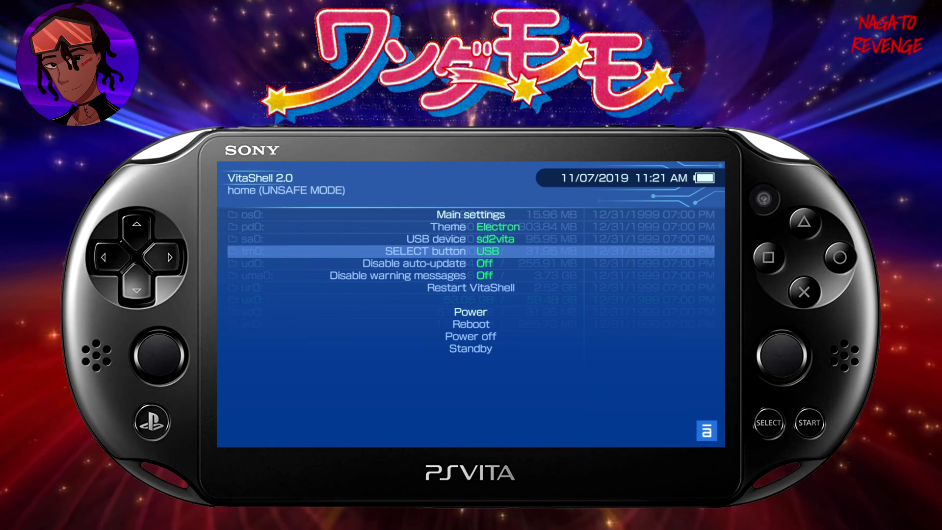
key(Return)
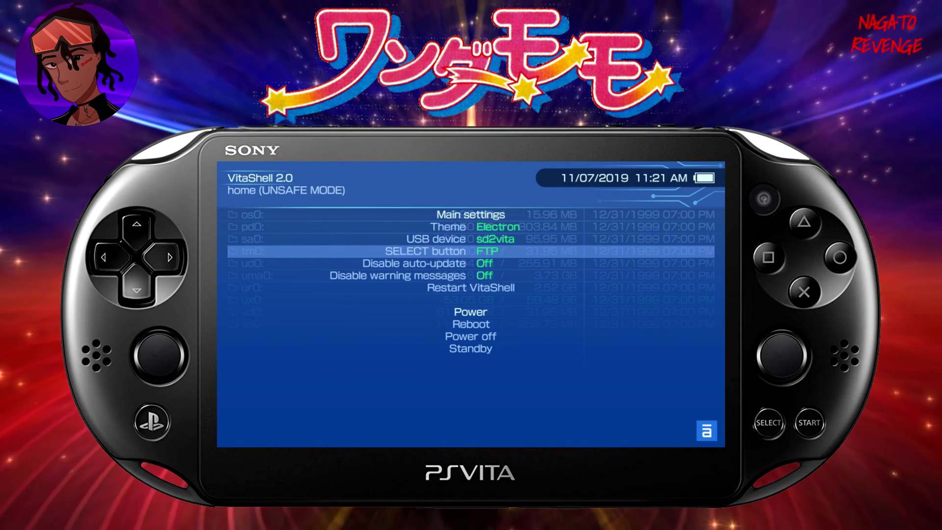
key(Escape)
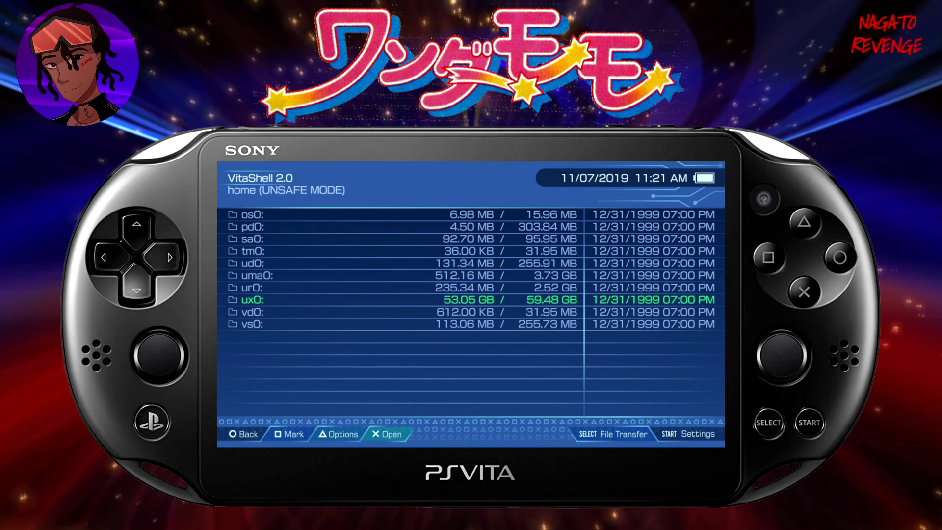
key(shift)
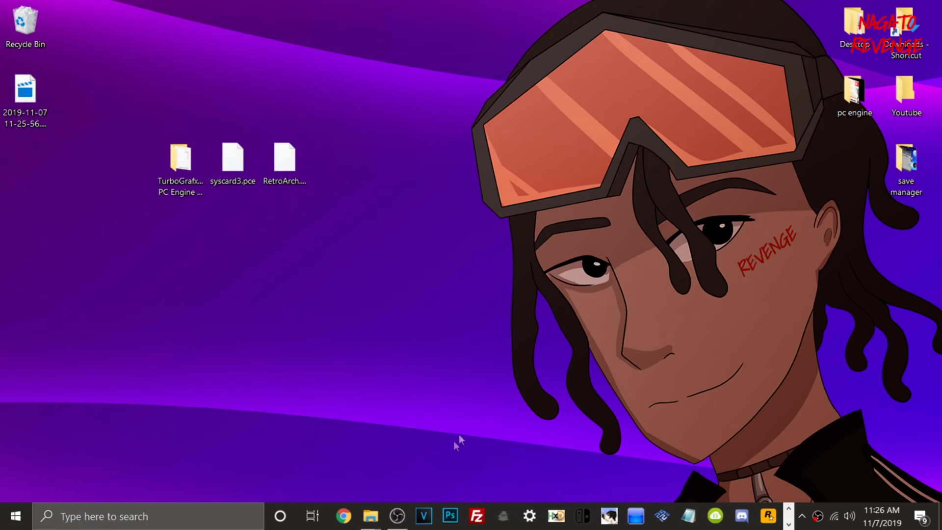
Create a new folder on the desktop and discard it in the Recycle Bin.
click(188, 194)
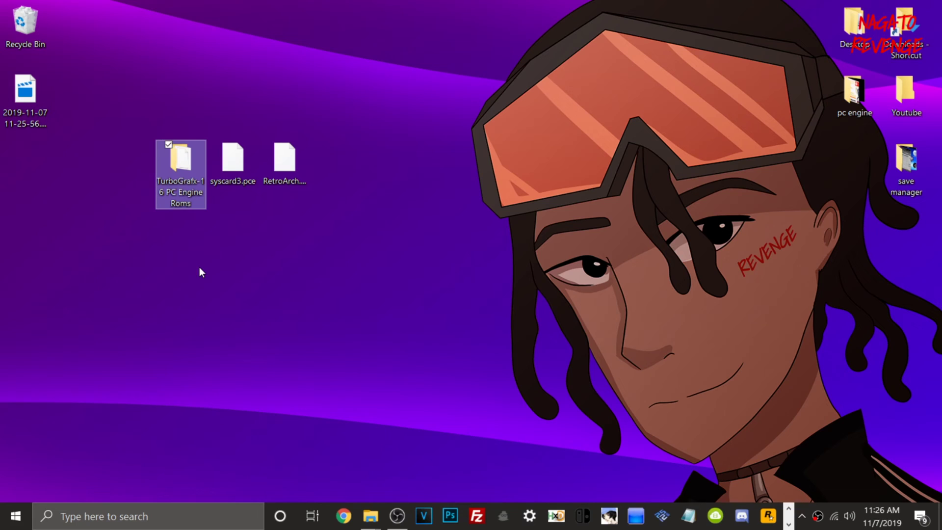
right_click(184, 281)
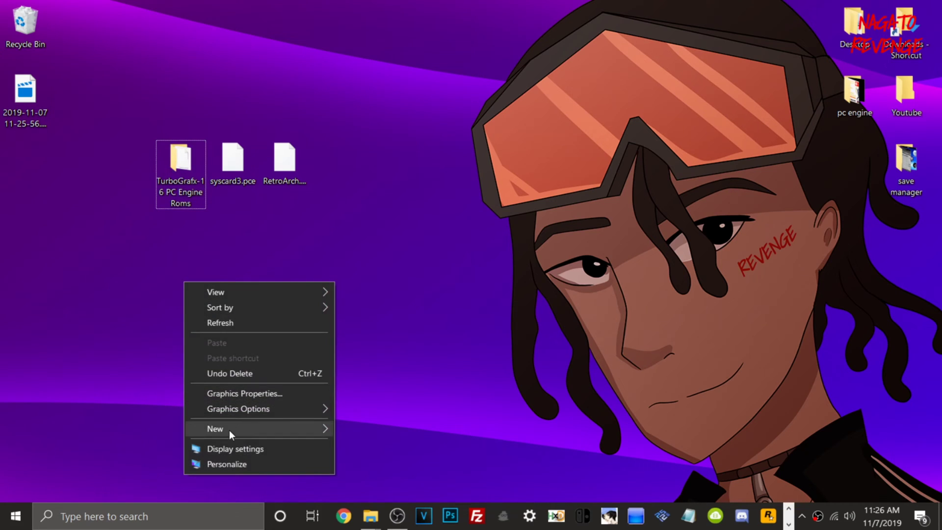
mouse_move(232, 429)
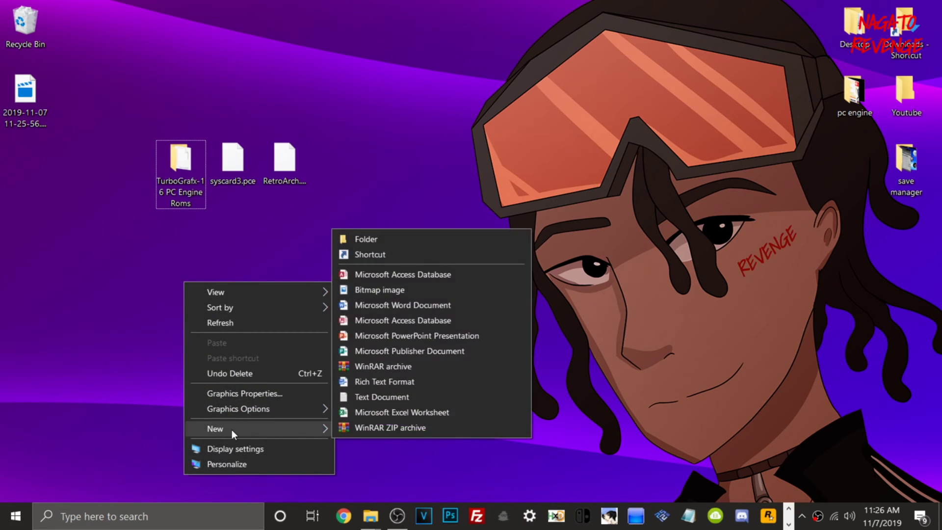
click(357, 238)
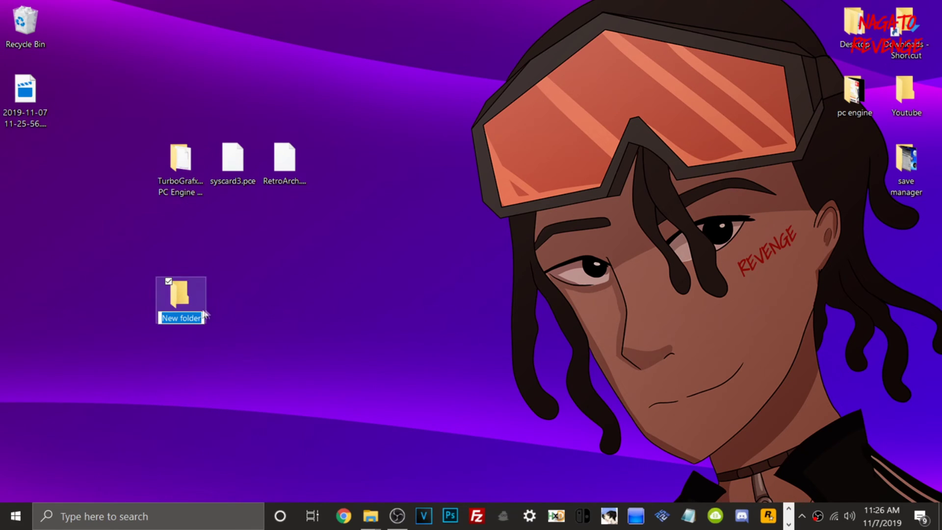
drag(183, 301, 28, 37)
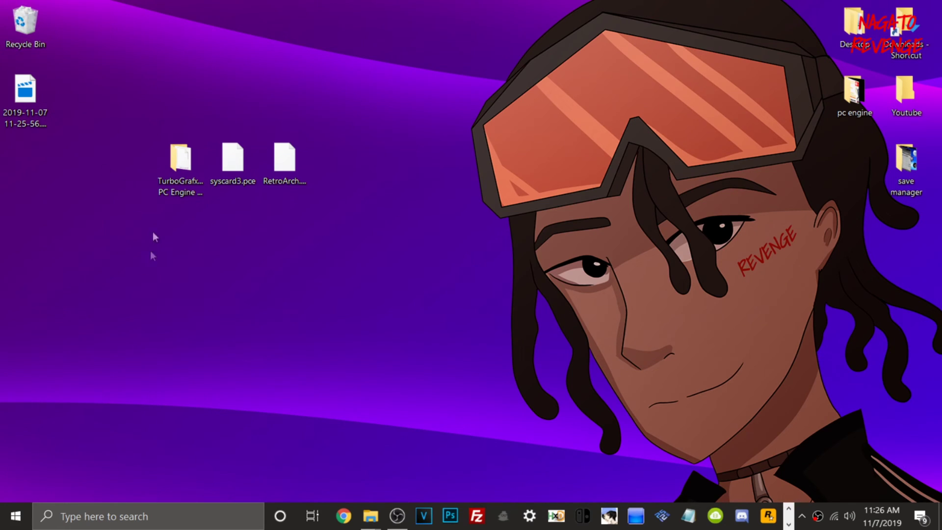
Examine the contents of the TurboGrafx-16 PC Engine Roms folder and return to the desktop.
click(173, 173)
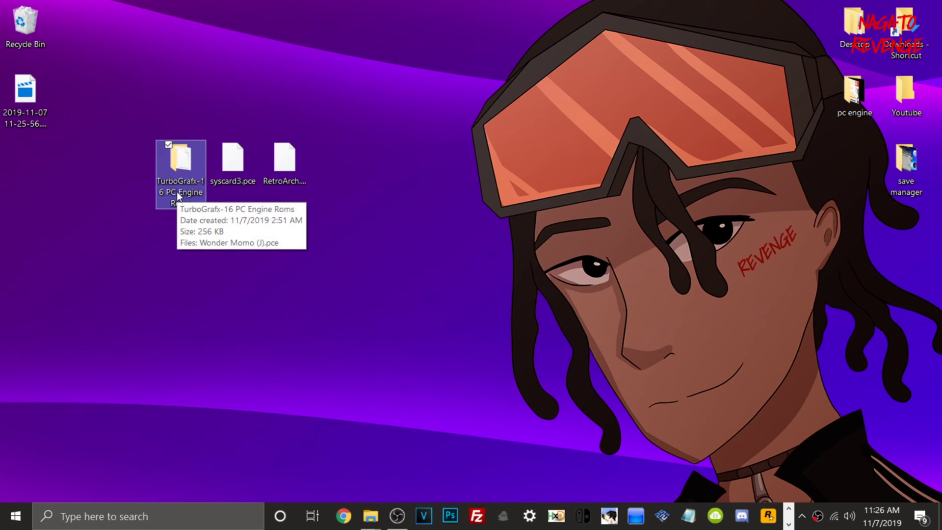
double_click(177, 191)
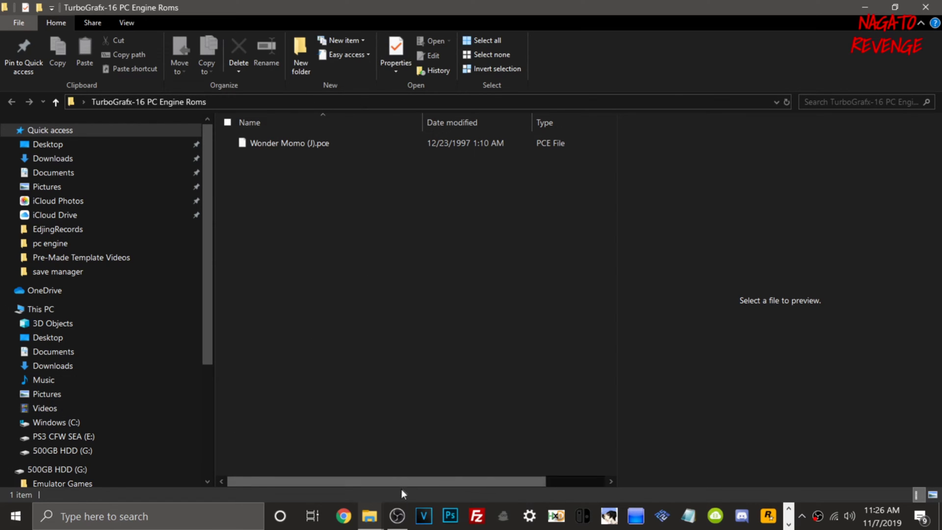
click(376, 515)
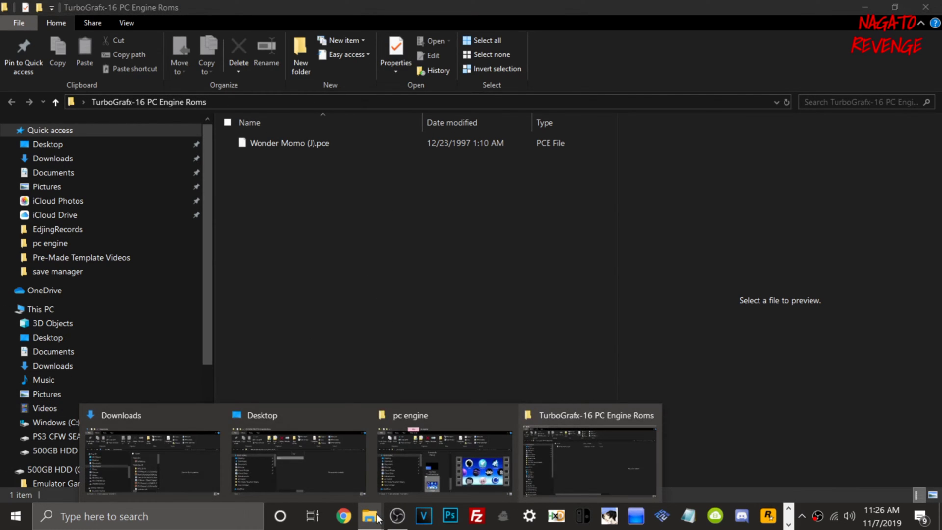
key(super+d)
Browse the .pce ROM files in the TurboGrafx-16 PC Engine folder inside Emulator Games in the Desktop folder.
double_click(866, 38)
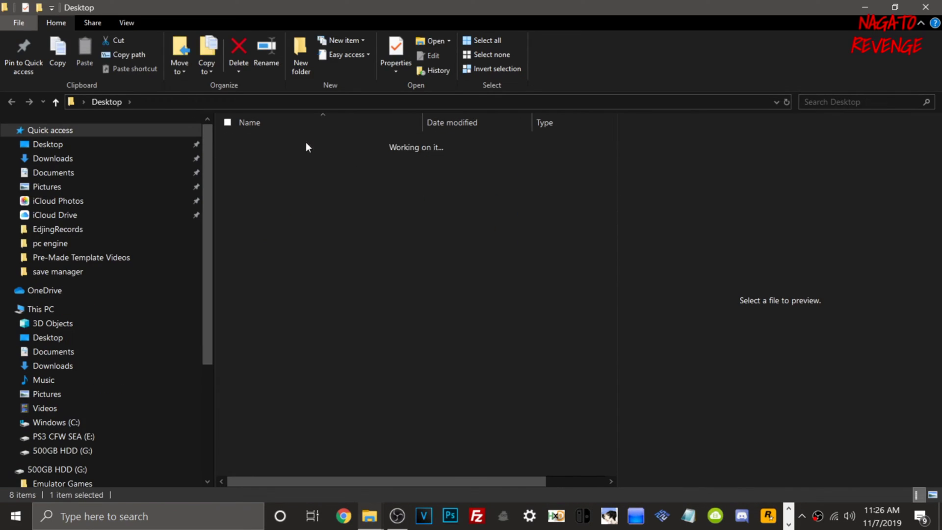
double_click(306, 143)
double_click(316, 463)
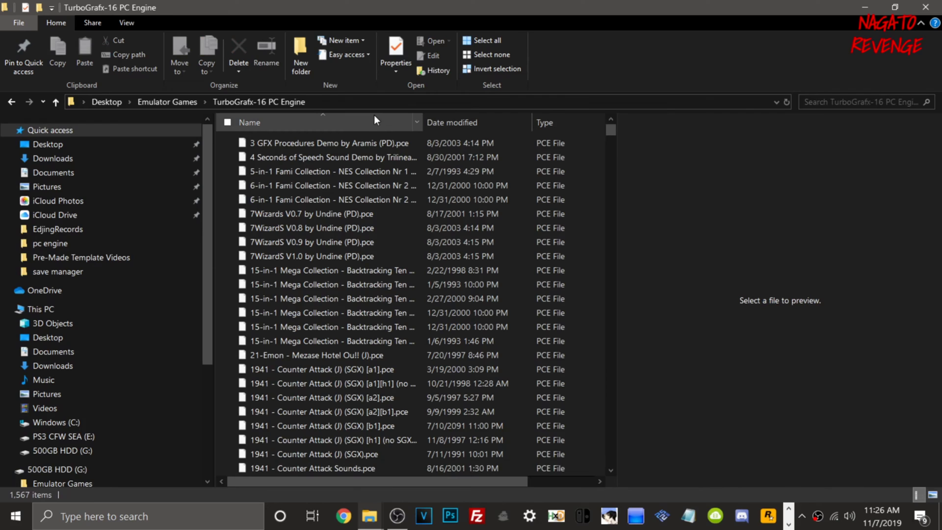
scroll(399, 175, down, 20)
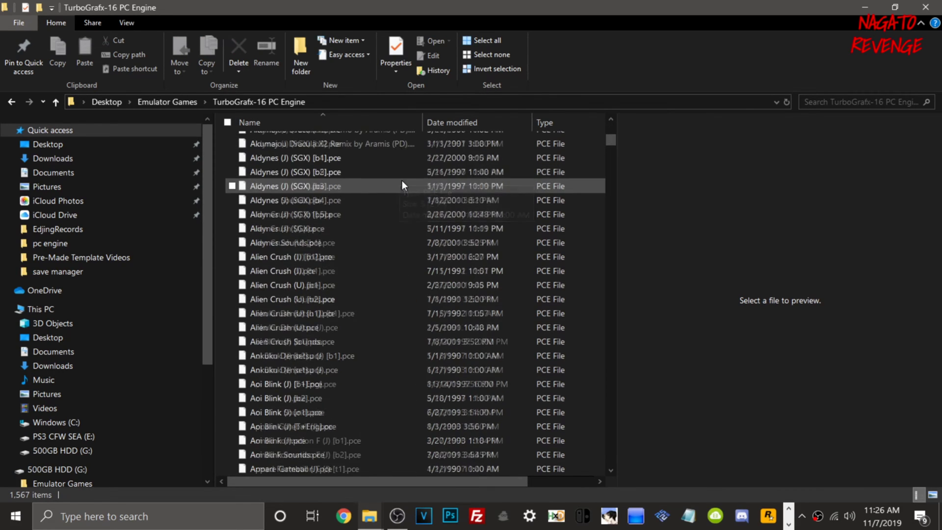
scroll(357, 236, down, 12)
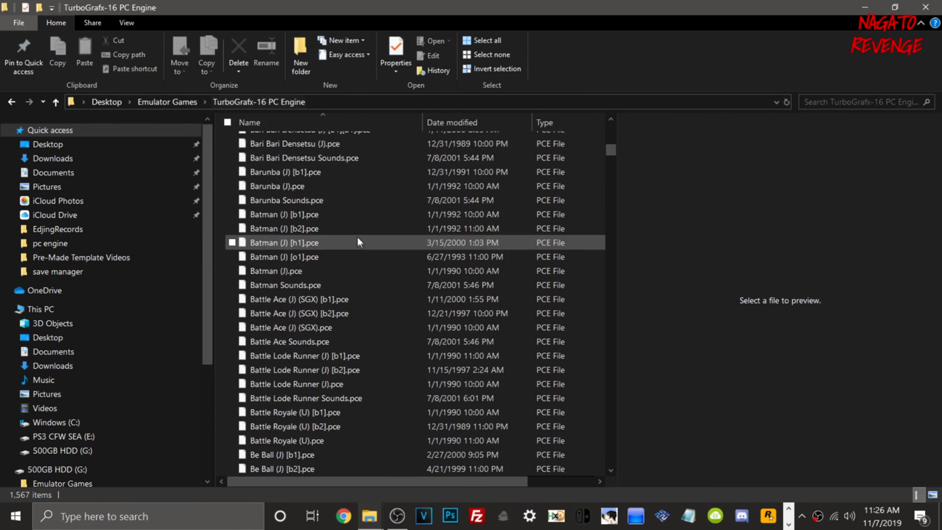
scroll(369, 314, down, 20)
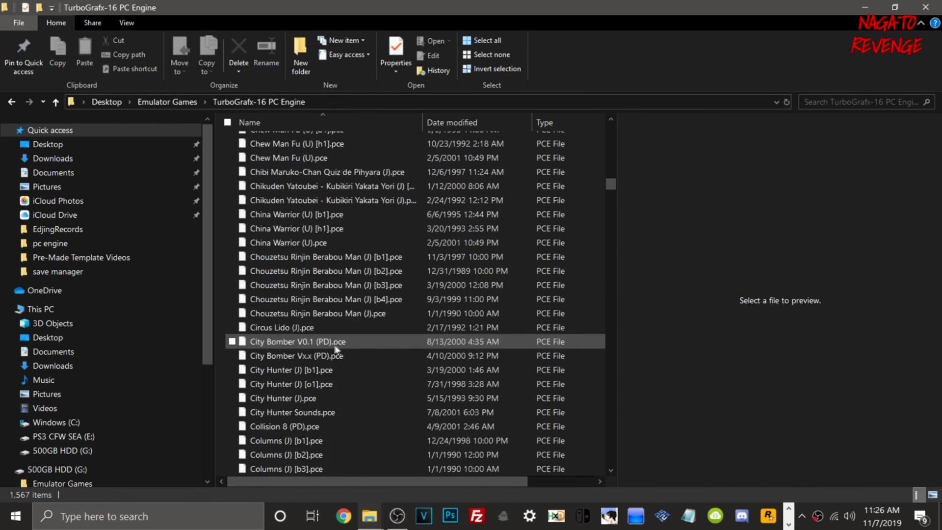
scroll(319, 350, down, 20)
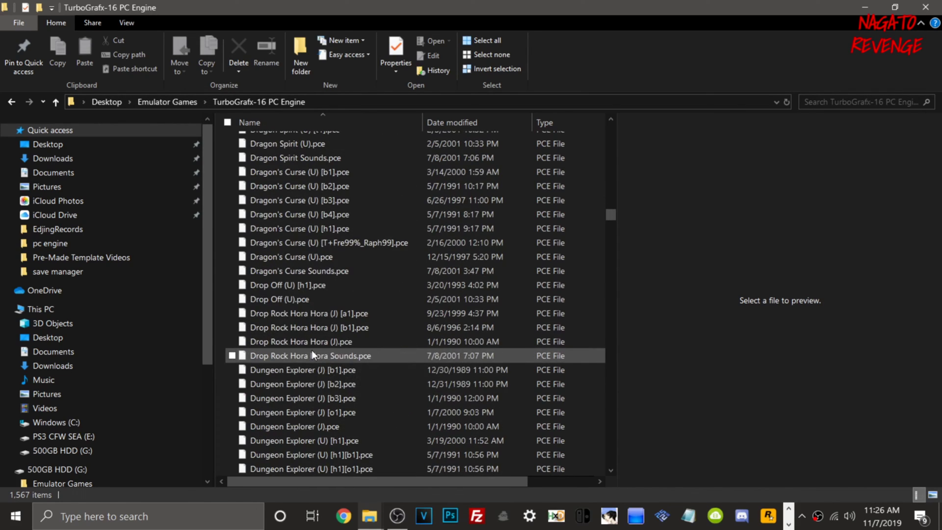
scroll(315, 350, down, 9)
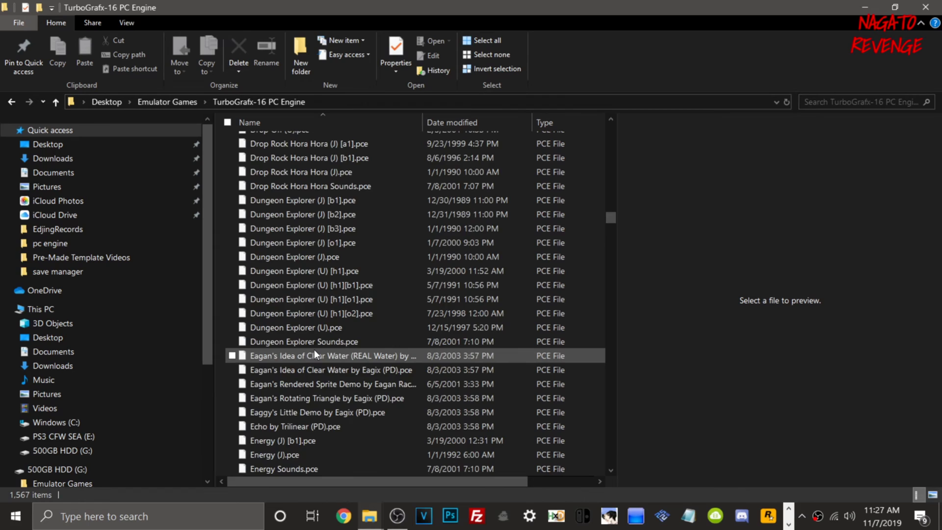
scroll(314, 349, down, 6)
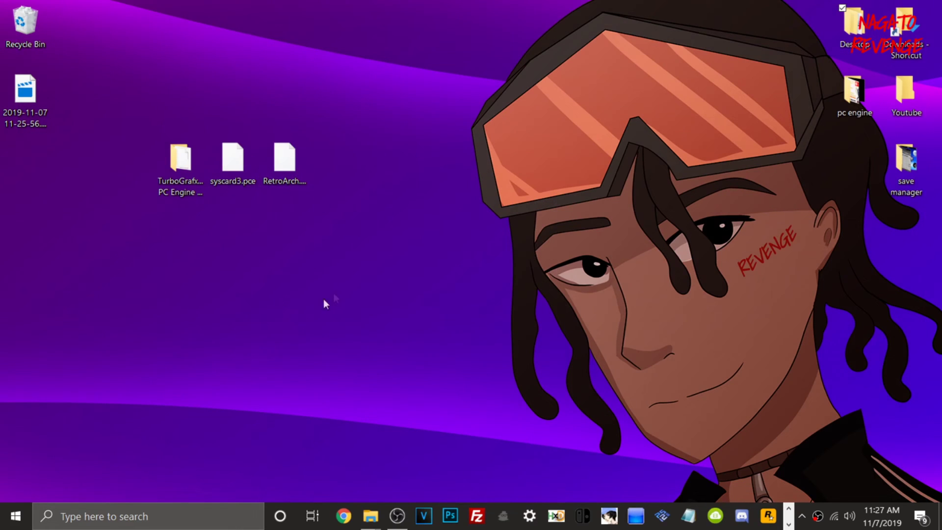
drag(172, 95, 179, 233)
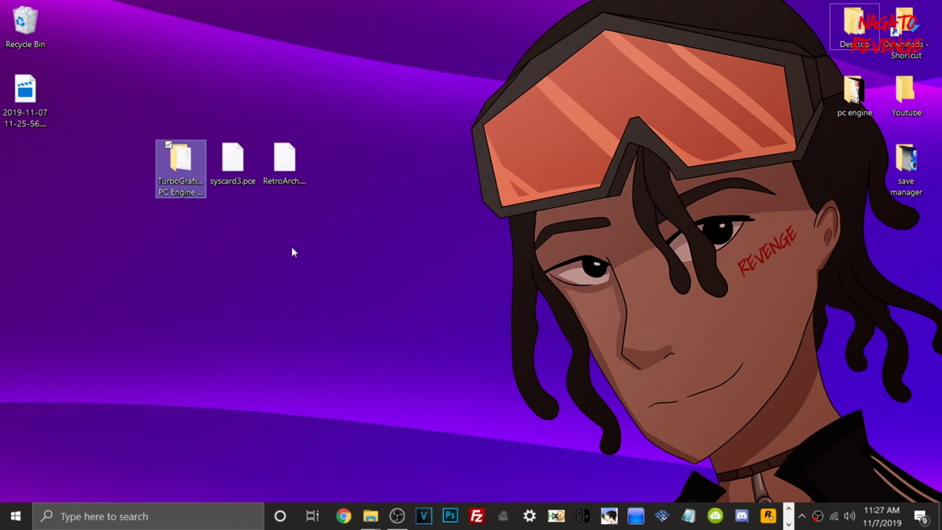
drag(222, 113, 235, 198)
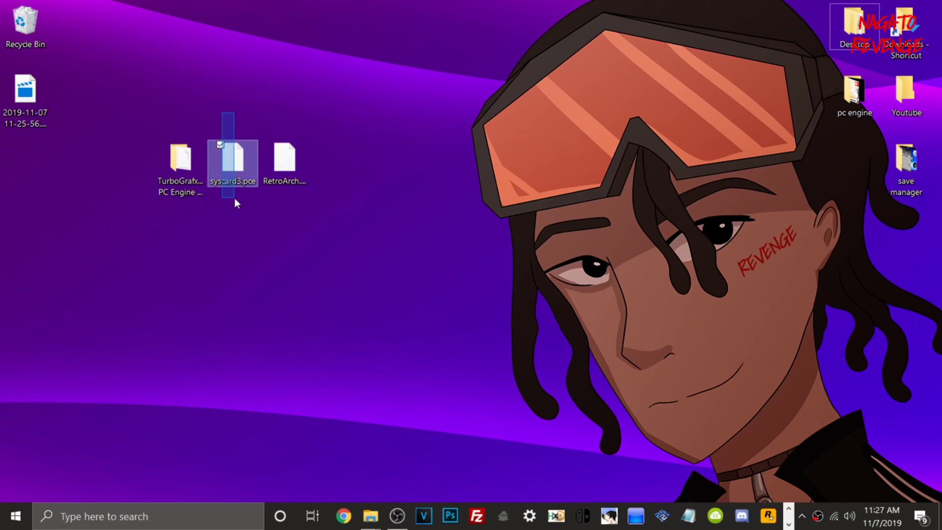
drag(235, 199, 235, 198)
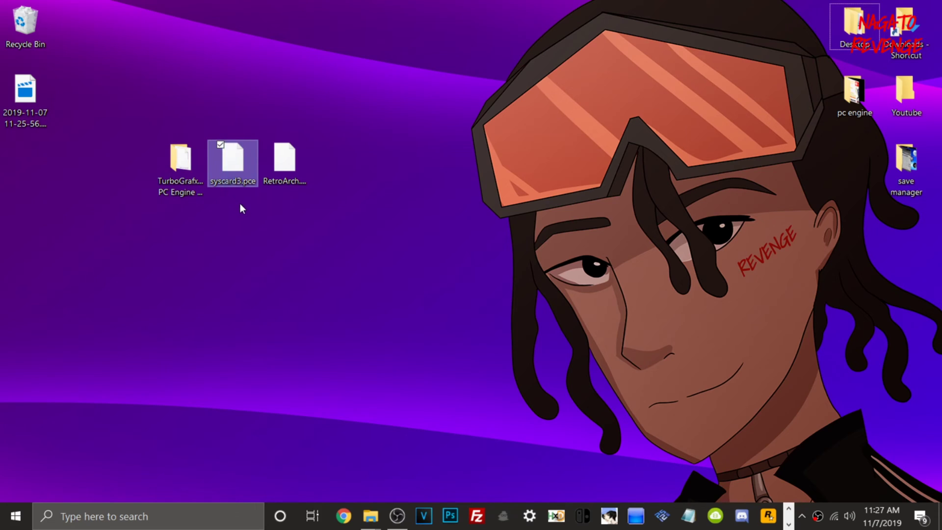
click(287, 182)
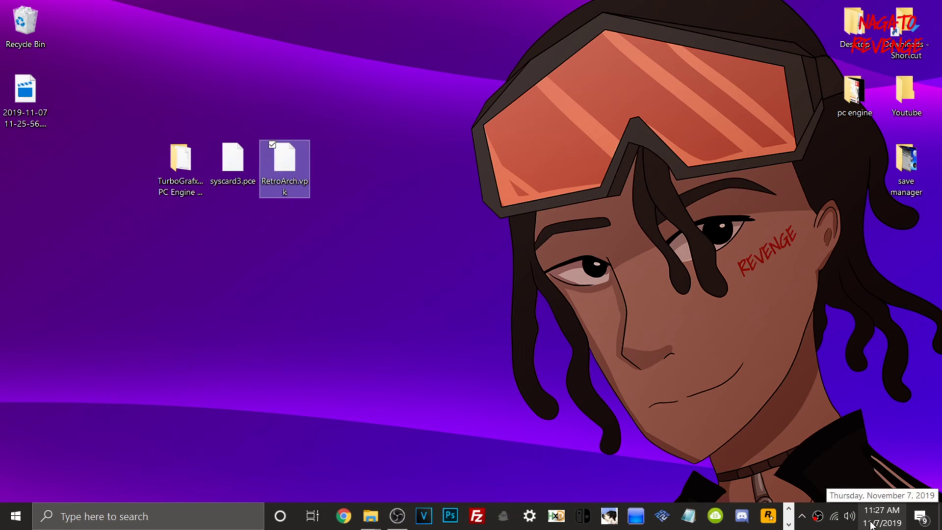
click(264, 90)
drag(115, 96, 259, 199)
drag(232, 92, 322, 196)
click(176, 288)
drag(174, 62, 181, 198)
click(196, 88)
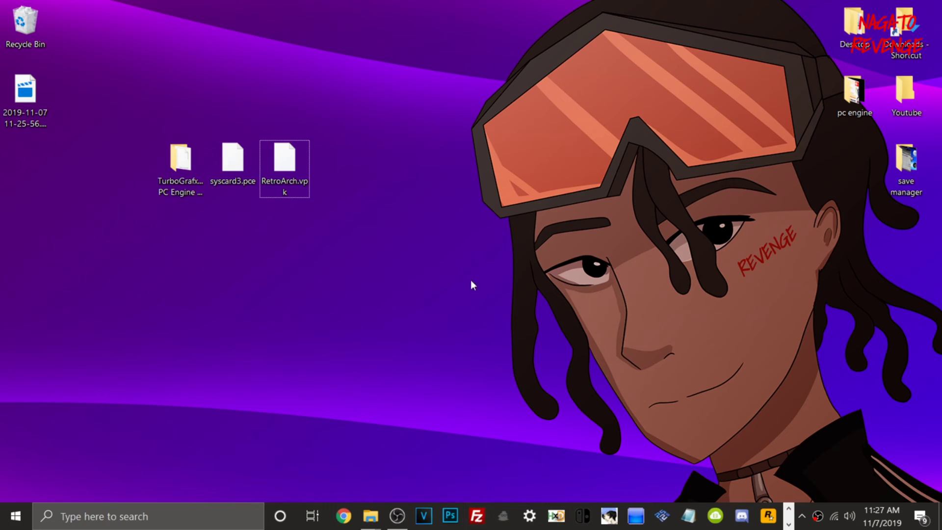
Switch to FileZilla and connect to the PS Vita's FTP server at host 10.0.0.131 on port 1337.
click(474, 523)
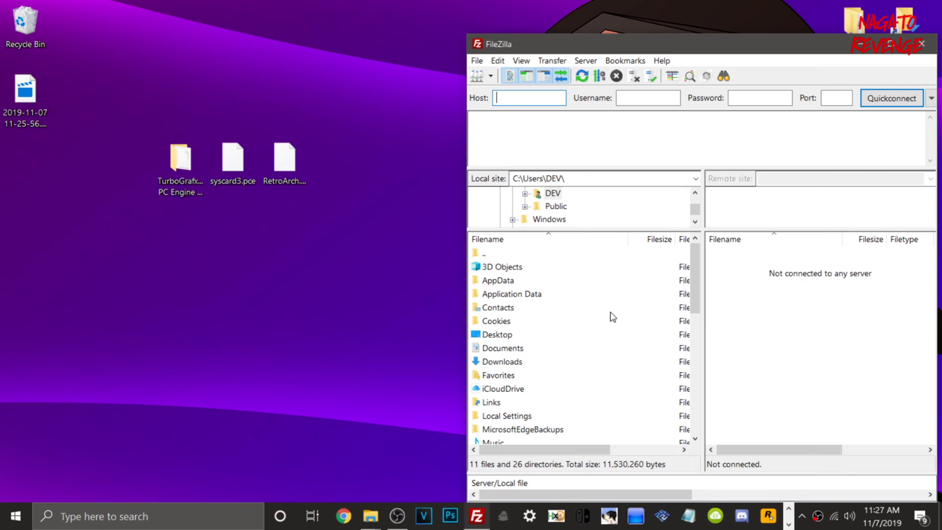
double_click(539, 38)
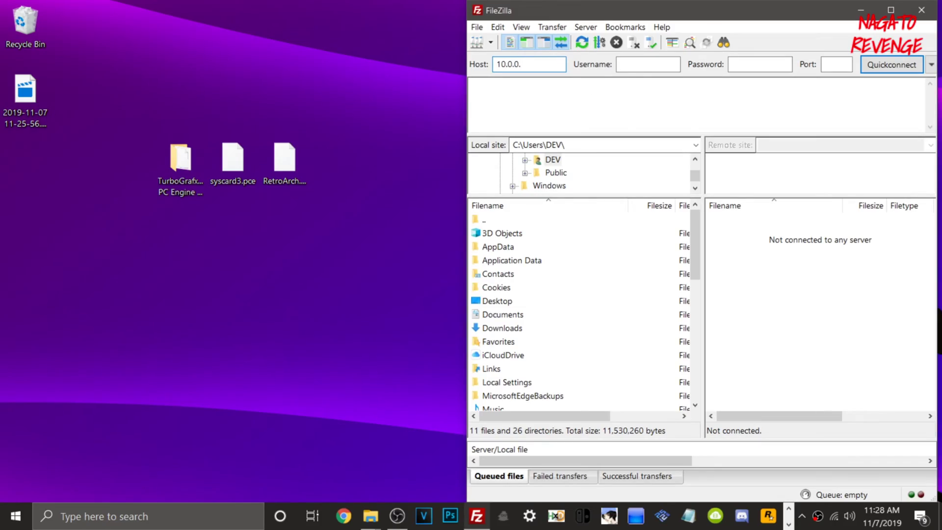
click(835, 65)
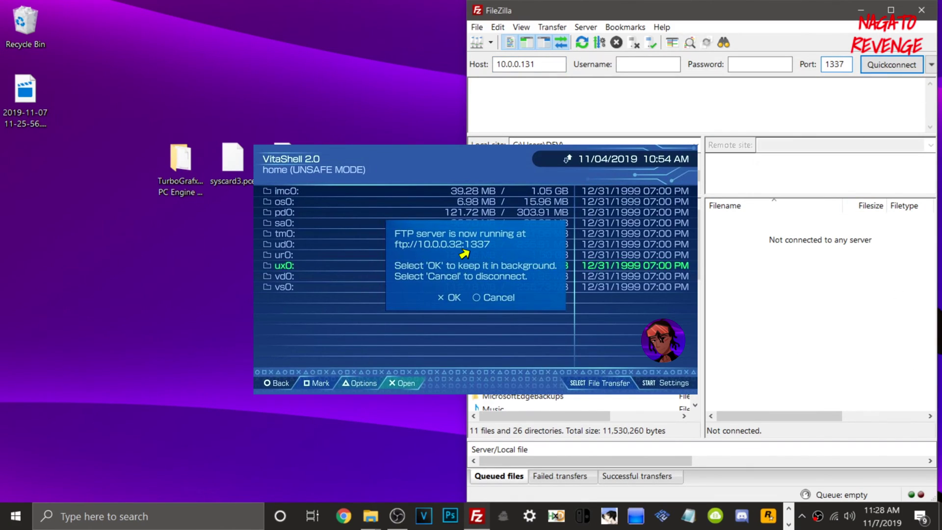
click(878, 65)
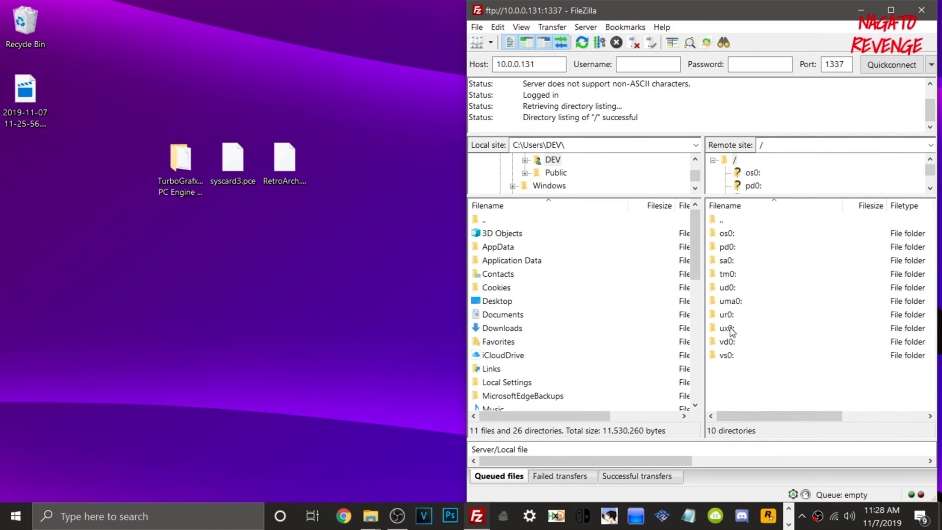
Upload RetroArch.vpk from the desktop to the remote ux0: folder and enlarge the transfer queue area.
click(285, 162)
drag(285, 162, 756, 337)
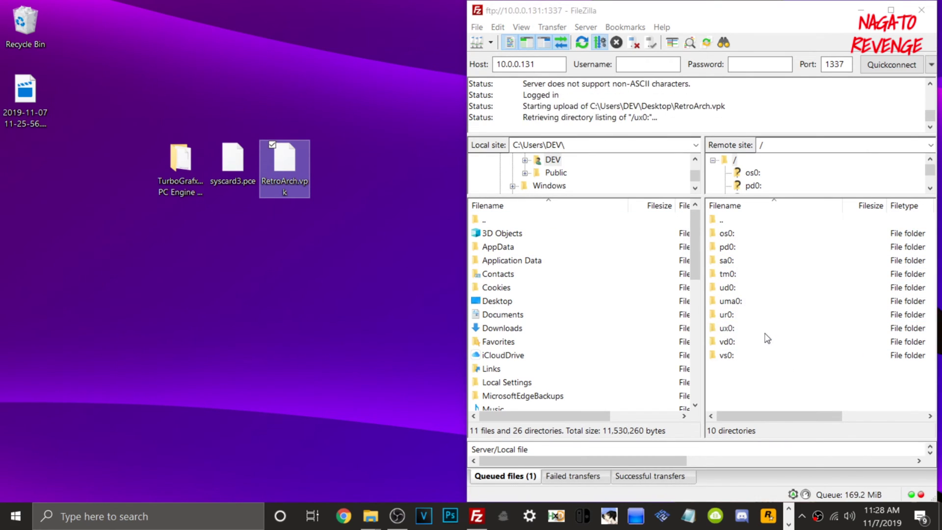
click(756, 354)
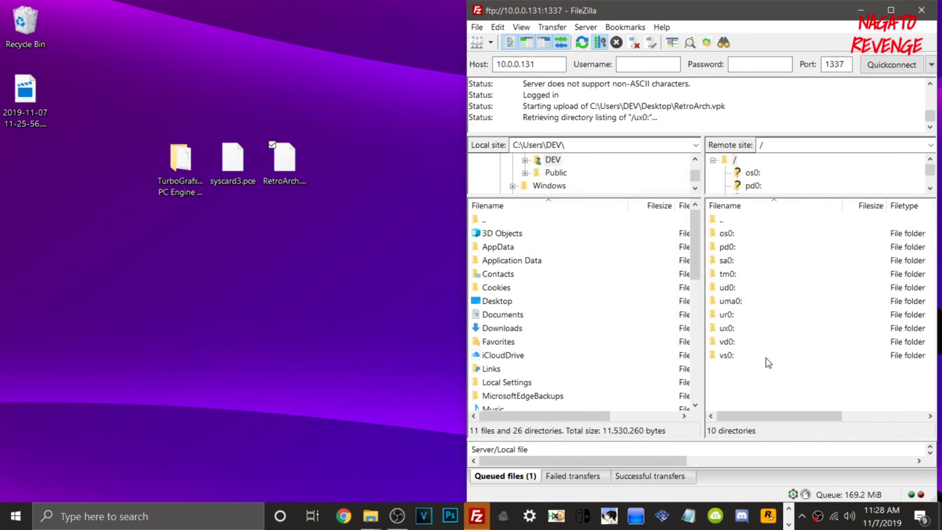
drag(585, 442, 588, 357)
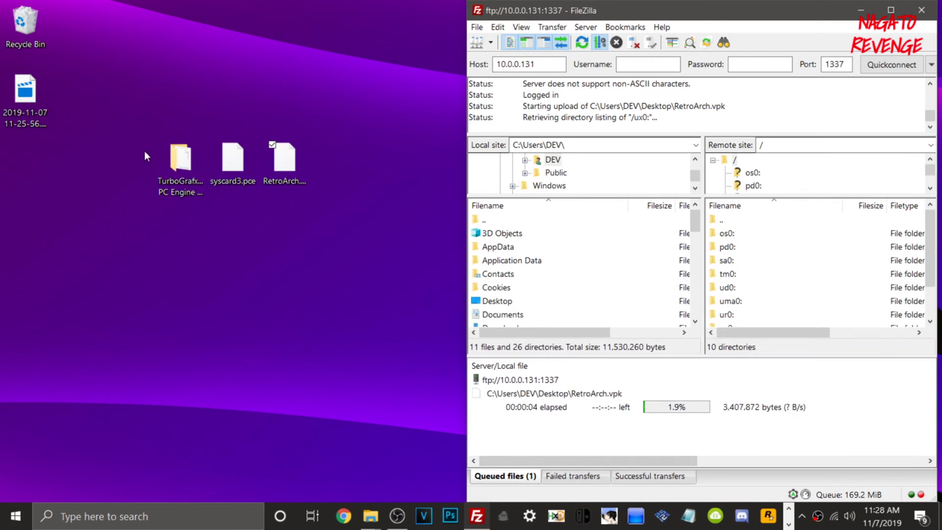
Upload syscard3.pce from the desktop to the remote ux0: folder and shrink the transfer queue area.
click(229, 169)
drag(744, 357, 718, 407)
drag(233, 159, 757, 330)
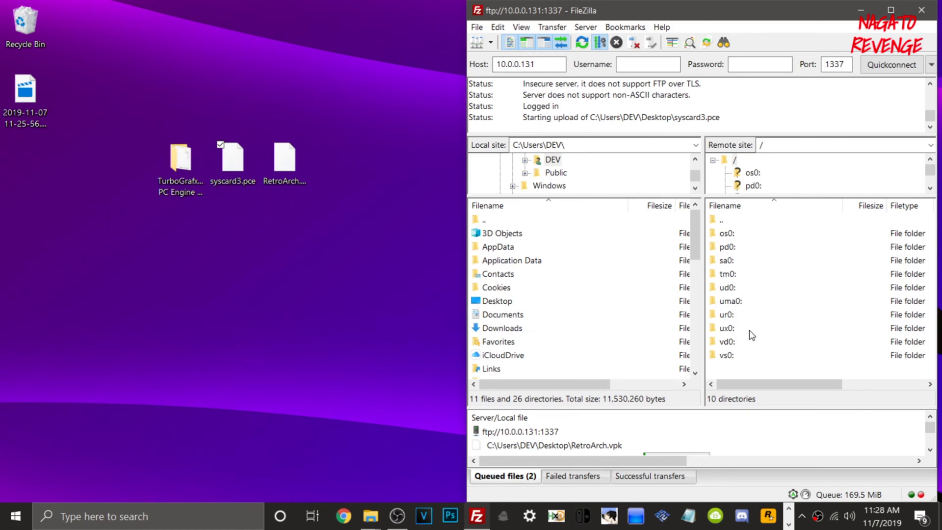
Open the remote ux0: folder, maximize the window and shrink the transfer queue area to see more of the folder's contents.
double_click(727, 328)
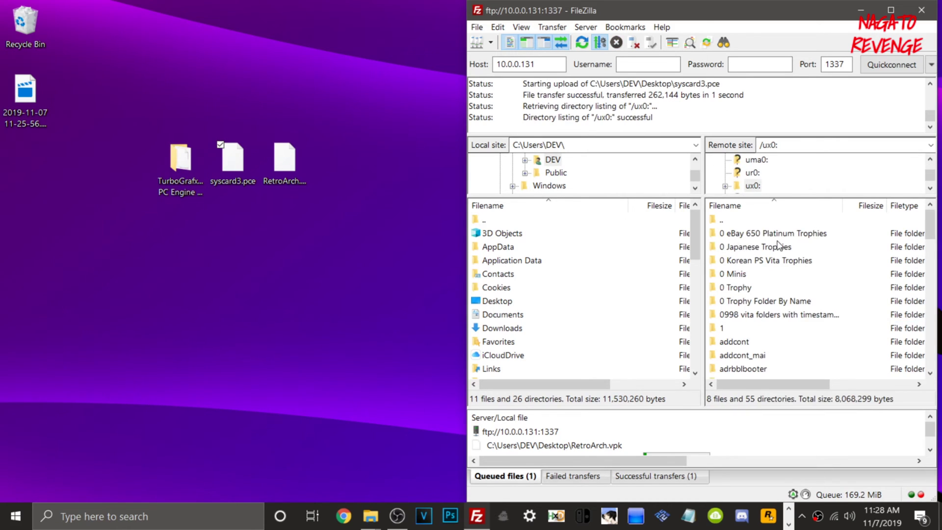
scroll(778, 246, down, 15)
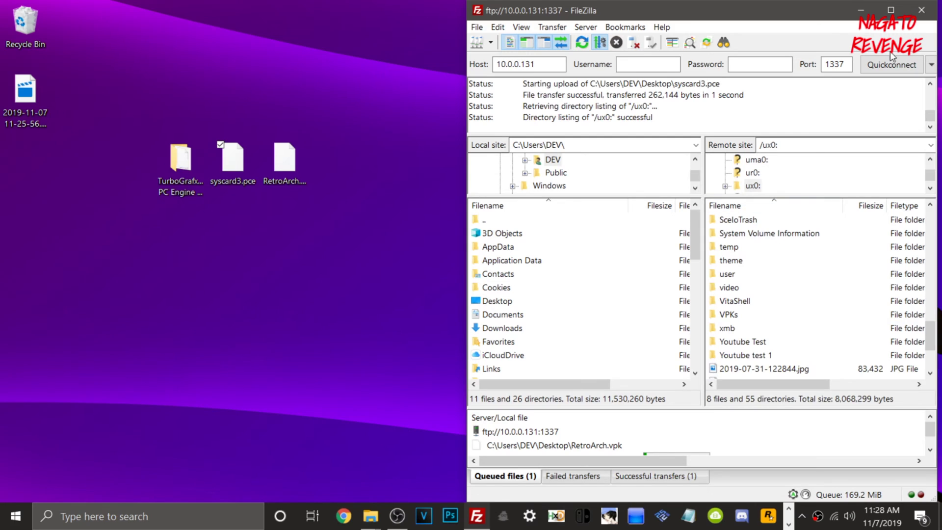
click(891, 9)
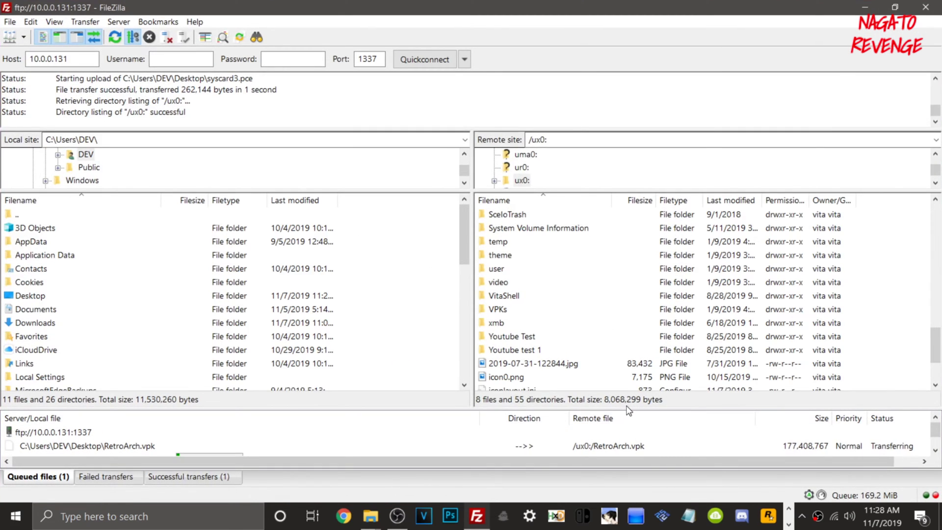
drag(627, 408, 626, 444)
scroll(617, 400, up, 4)
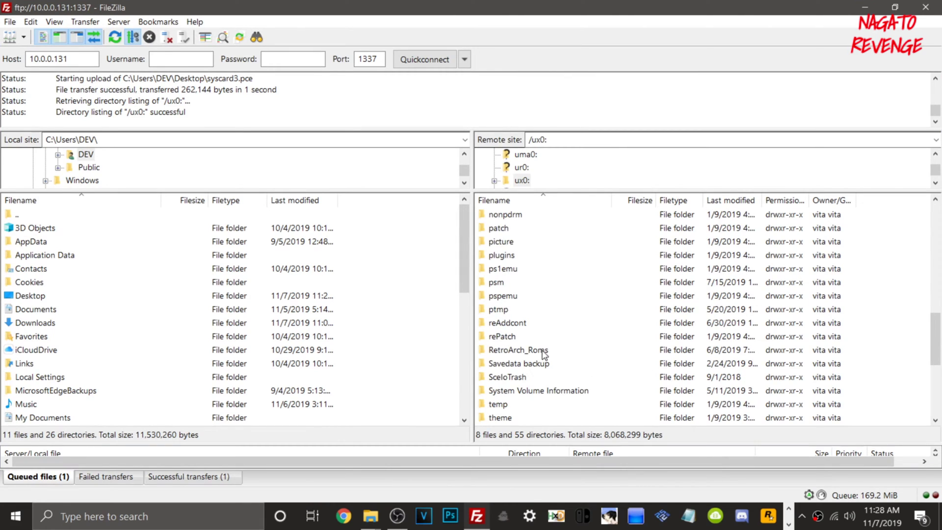
right_click(894, 388)
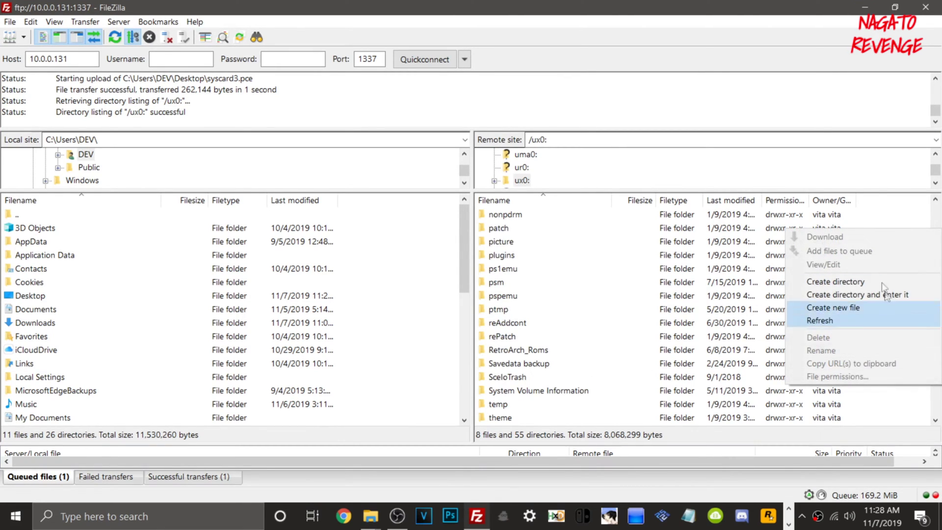
click(862, 282)
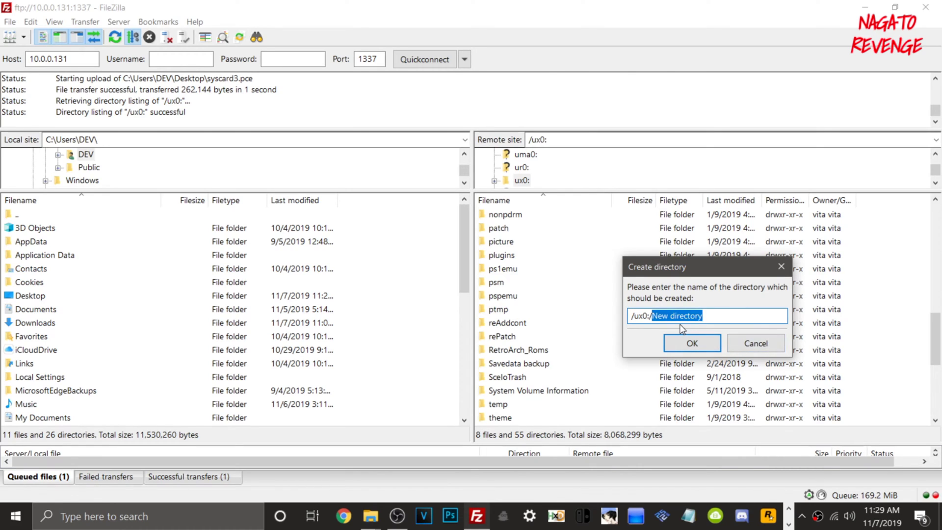
text(r)
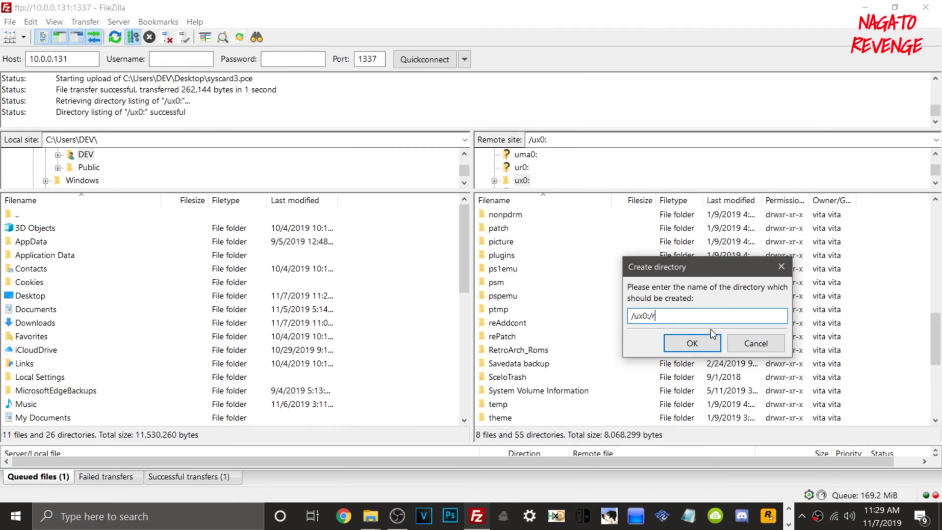
click(747, 339)
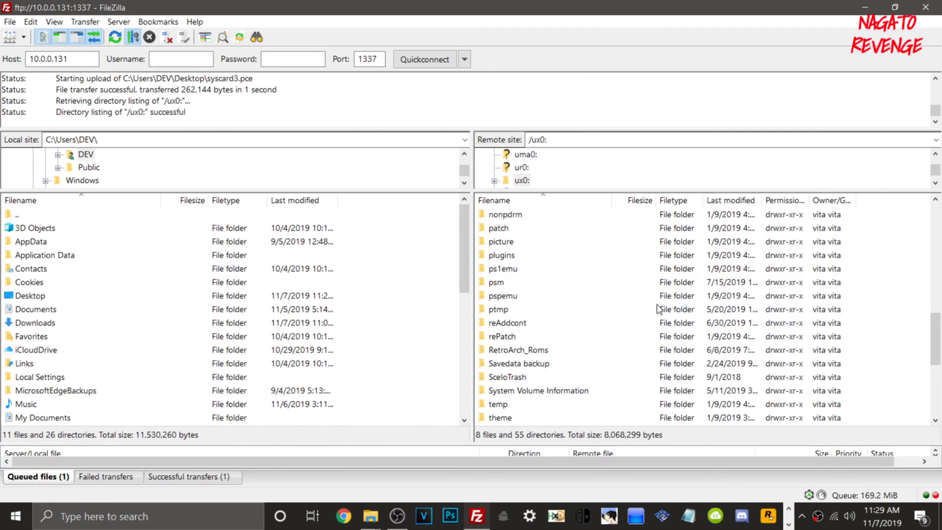
Open RetroArch_Roms, examine the .pce files in its TurboGrafx-16 PC Engine folder with the transfer queue enlarged, and return to RetroArch_Roms.
double_click(561, 349)
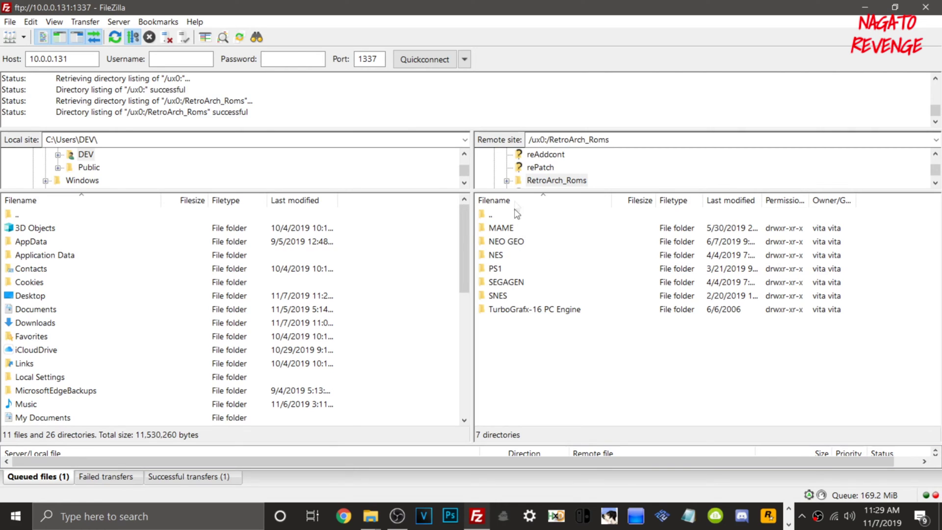
double_click(515, 310)
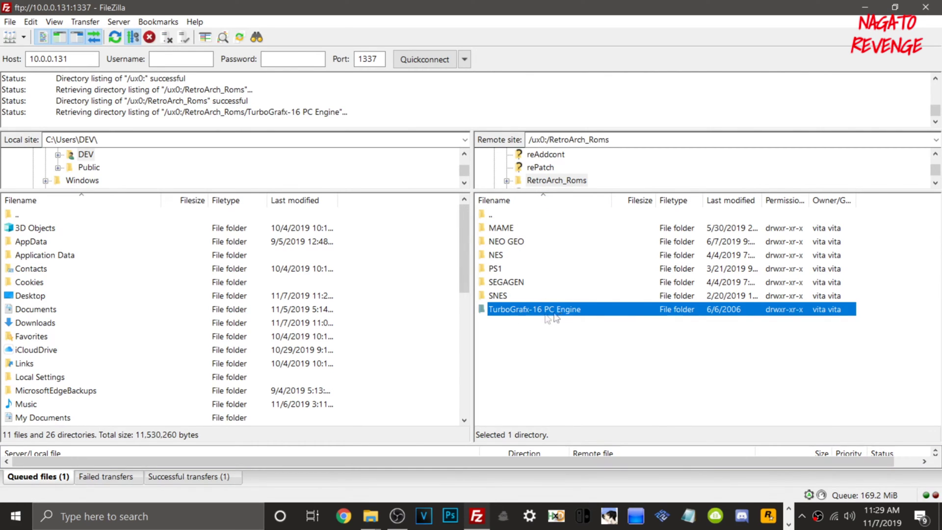
drag(483, 444, 484, 363)
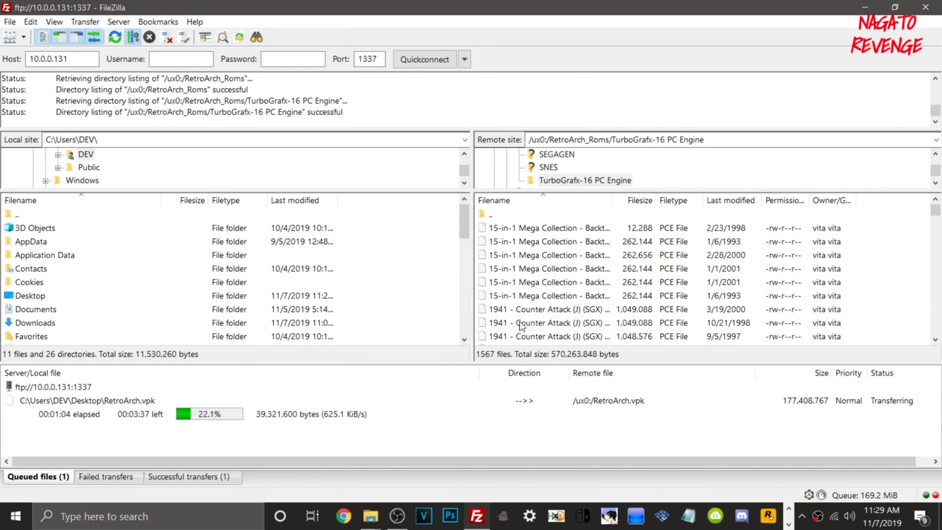
scroll(617, 255, down, 20)
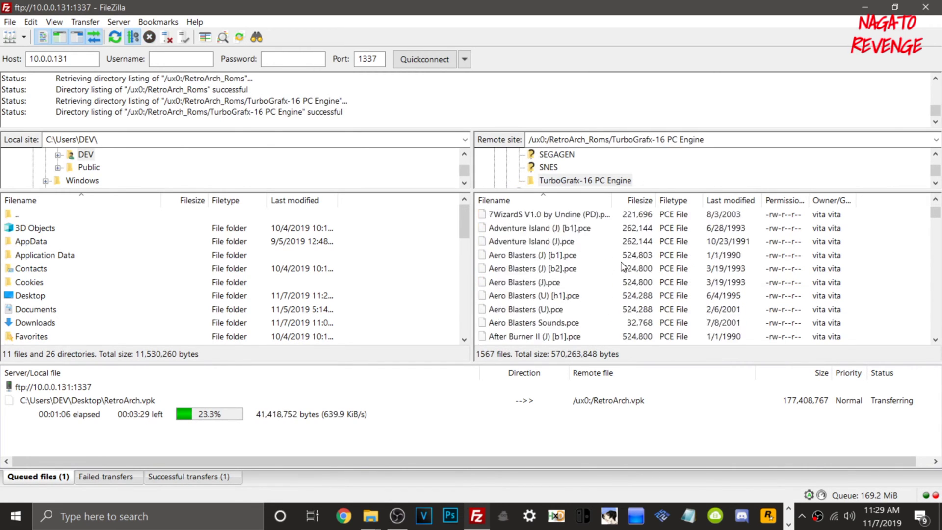
scroll(524, 287, up, 3)
scroll(524, 287, up, 15)
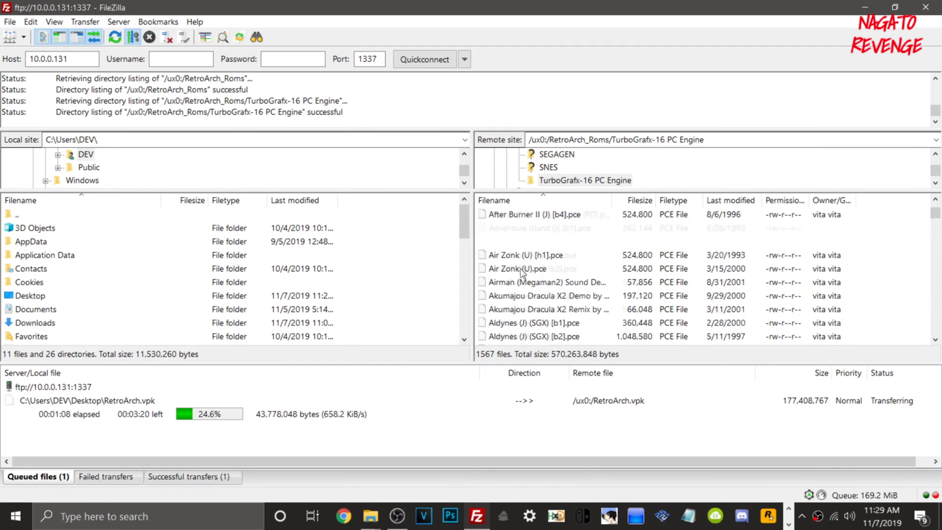
click(517, 227)
double_click(513, 216)
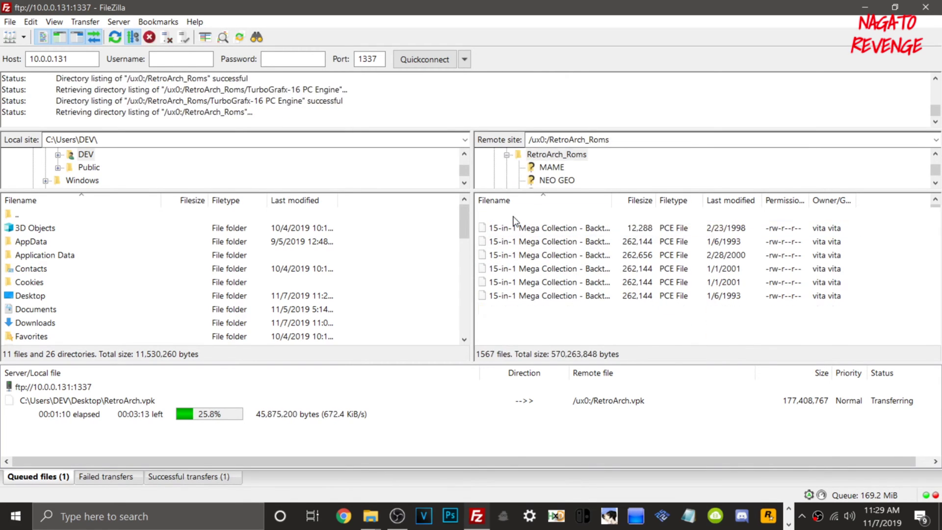
Restore the window beside the desktop icons and upload the TurboGrafx-16 PC Engine Roms folder from the desktop to the remote RetroArch_Roms folder.
double_click(385, 7)
drag(391, 10, 675, 27)
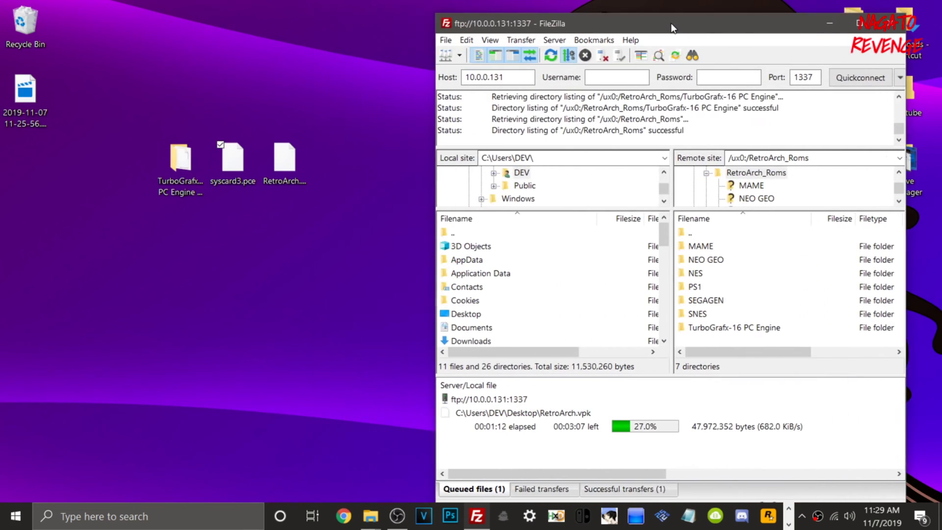
click(181, 173)
drag(181, 167, 756, 346)
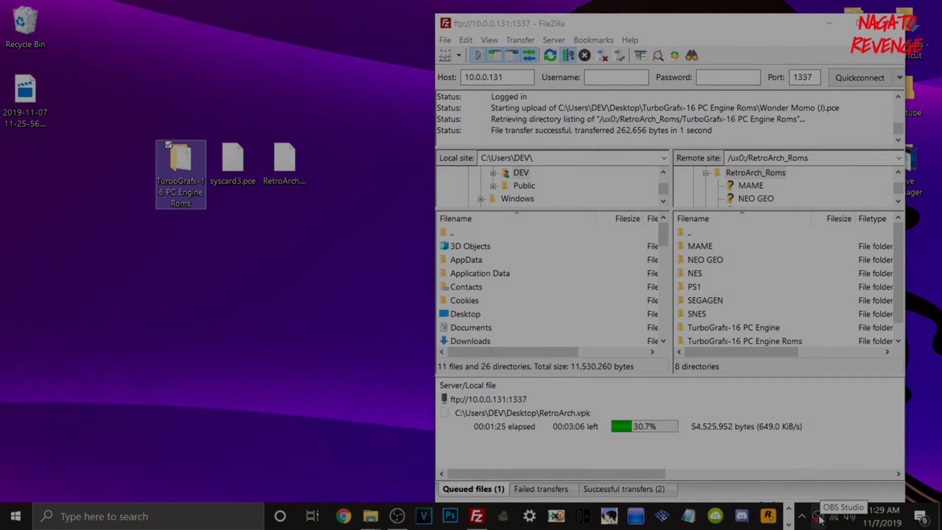
Check the list of successful transfers for the uploaded BIOS, ROM and RetroArch files.
right_click(819, 518)
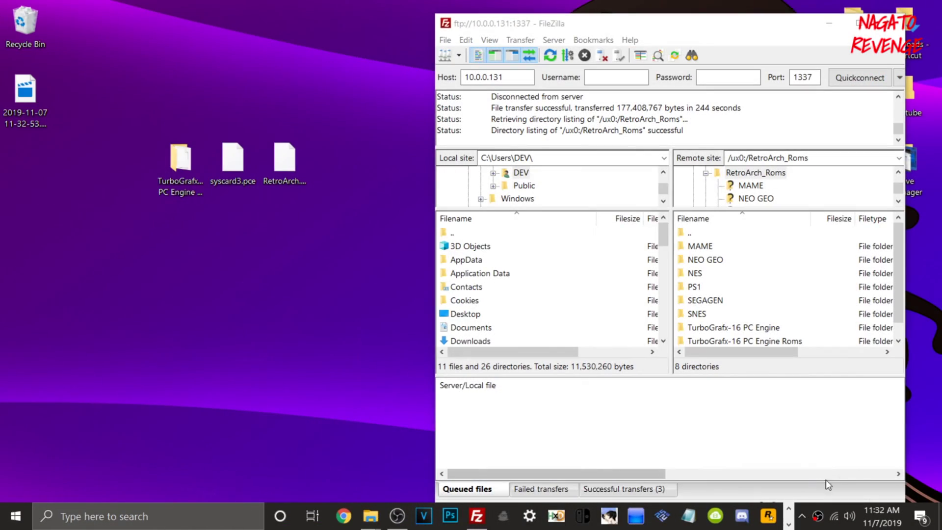
click(617, 488)
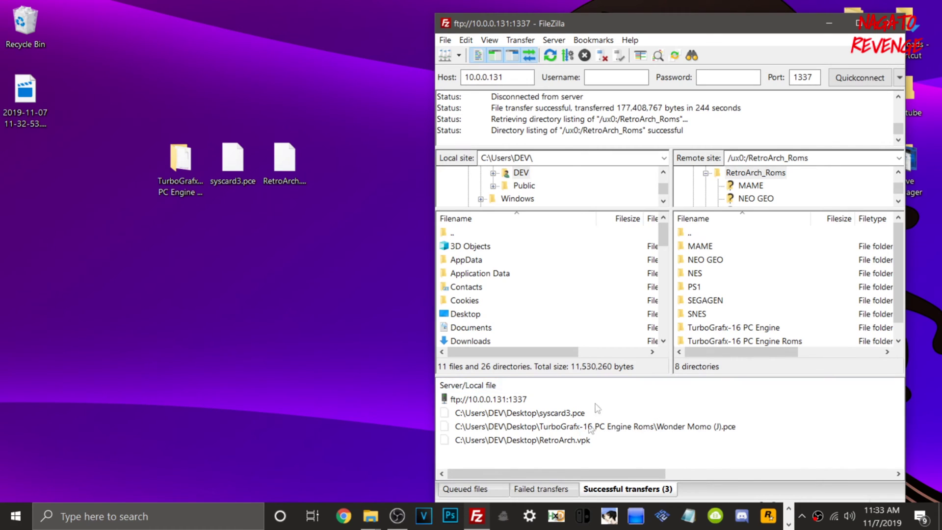
right_click(817, 524)
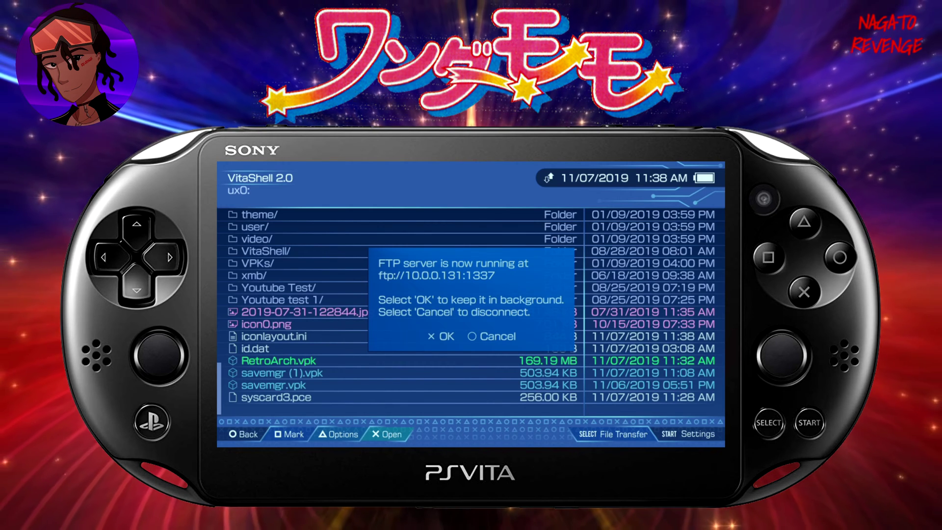
Switch to VitaShell on the PS Vita, disconnect its FTP server and install the RetroArch.vpk package from ux0:.
key(Escape)
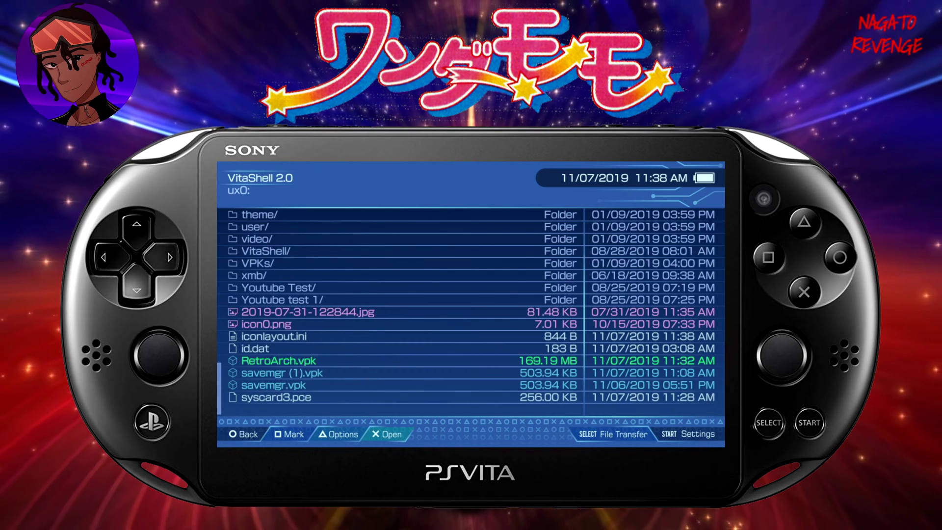
key(Return)
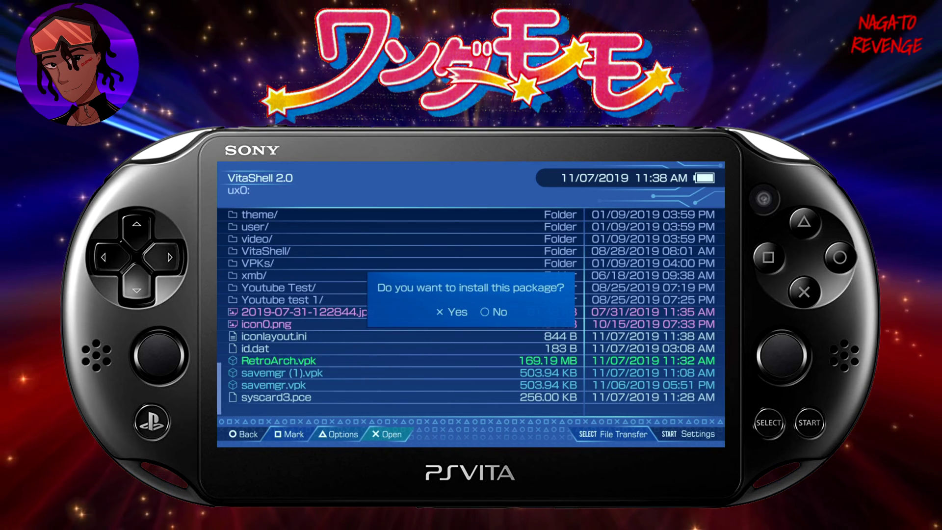
key(Return)
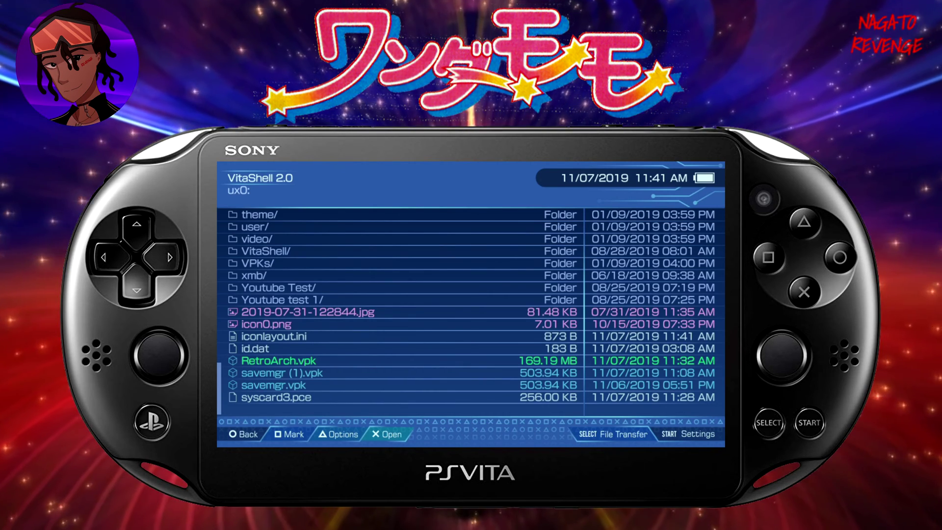
Find and open the RetroArch_Roms folder in ux0:.
key(Up)
key(Up)
key(Up)
key(Up)
key(Up)
key(Up)
key(Up)
key(Up)
key(Up)
key(Up)
key(Up)
key(Up)
key(Up)
key(Up)
key(Up)
key(Up)
key(Up)
key(Up)
key(Up)
key(Up)
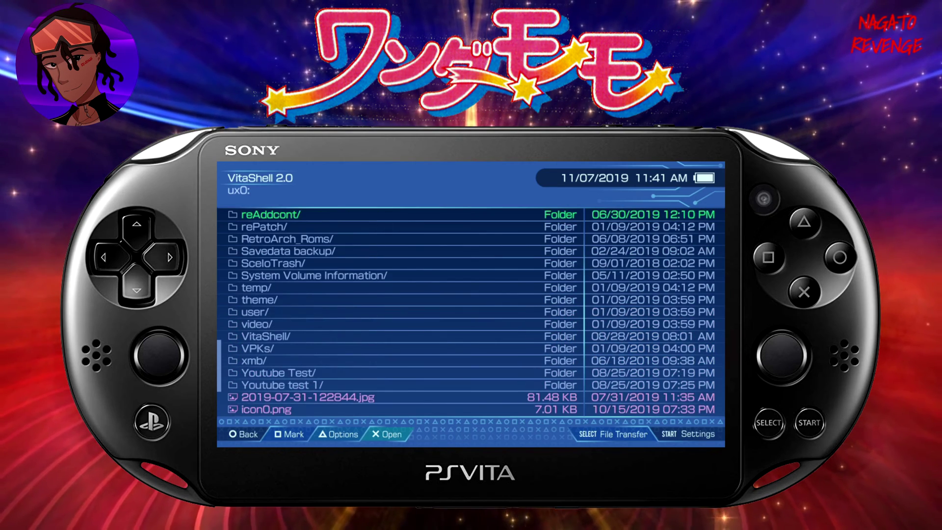
key(Down)
key(Down)
key(Down)
key(Down)
key(Down)
key(Down)
key(Down)
key(Down)
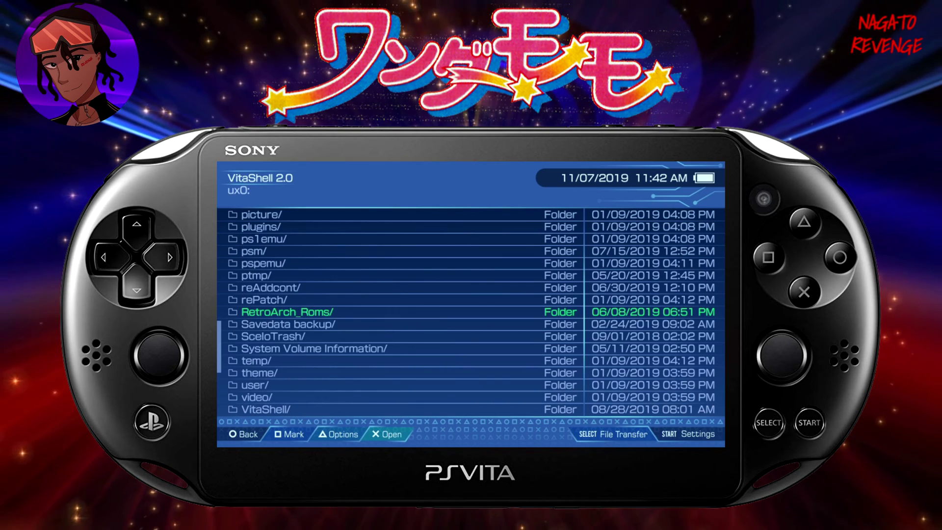
key(Return)
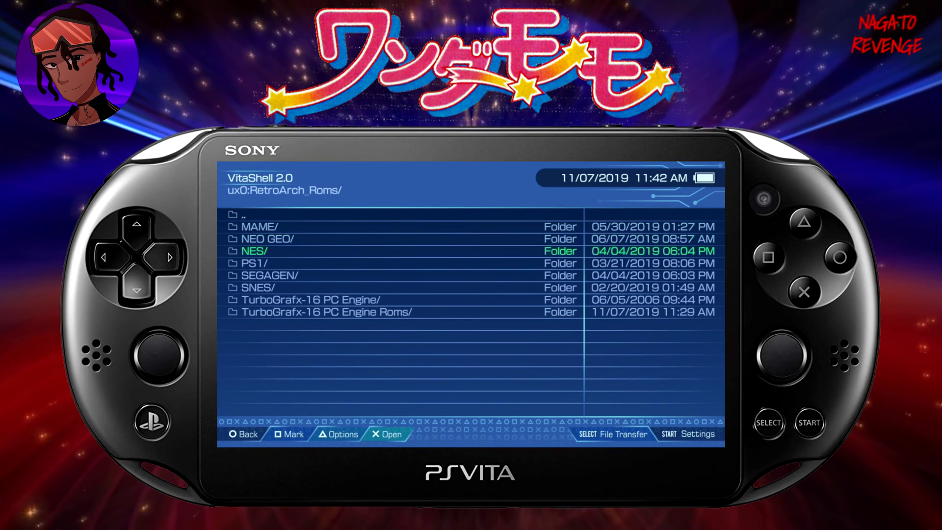
Check for Wonder Momo (J).pce in the TurboGrafx-16 PC Engine Roms folder, and return to the PS Vita's VitaShell LiveArea screen.
key(Down)
key(Down)
key(Down)
key(Down)
key(Down)
key(Return)
key(Down)
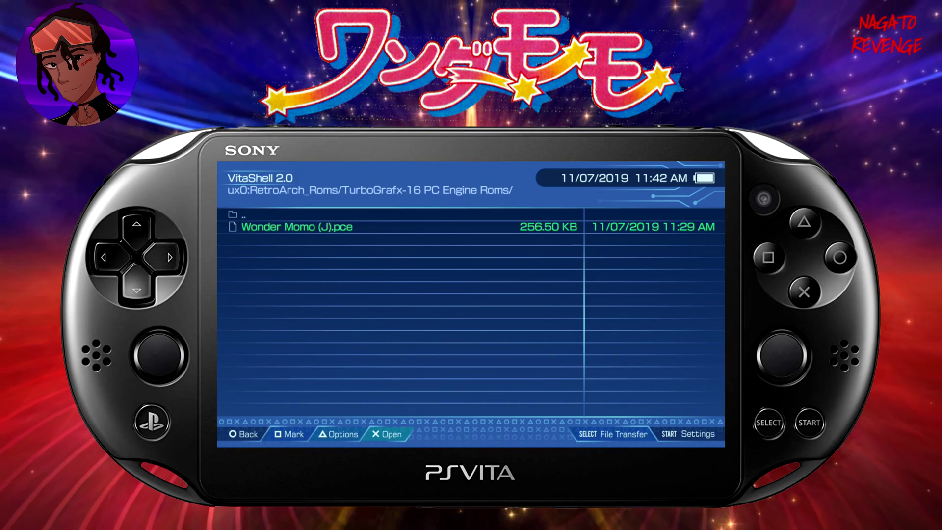
key(Escape)
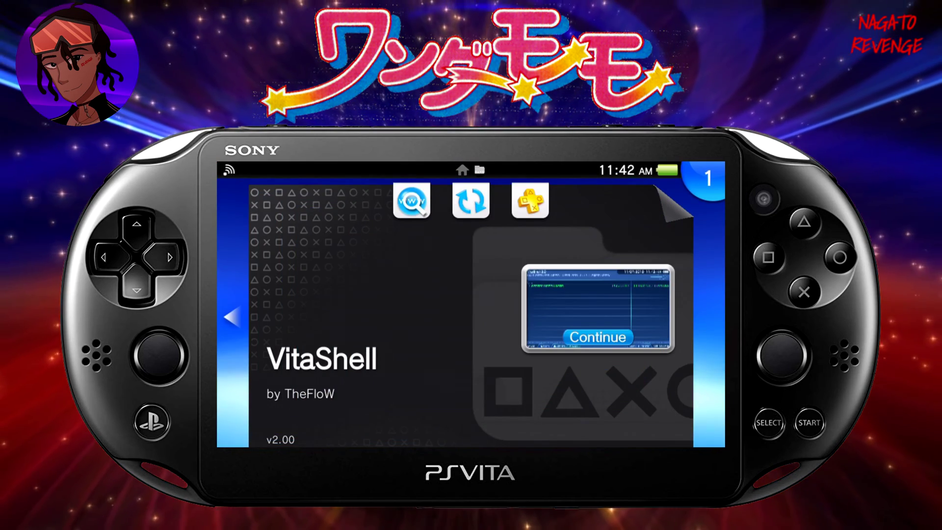